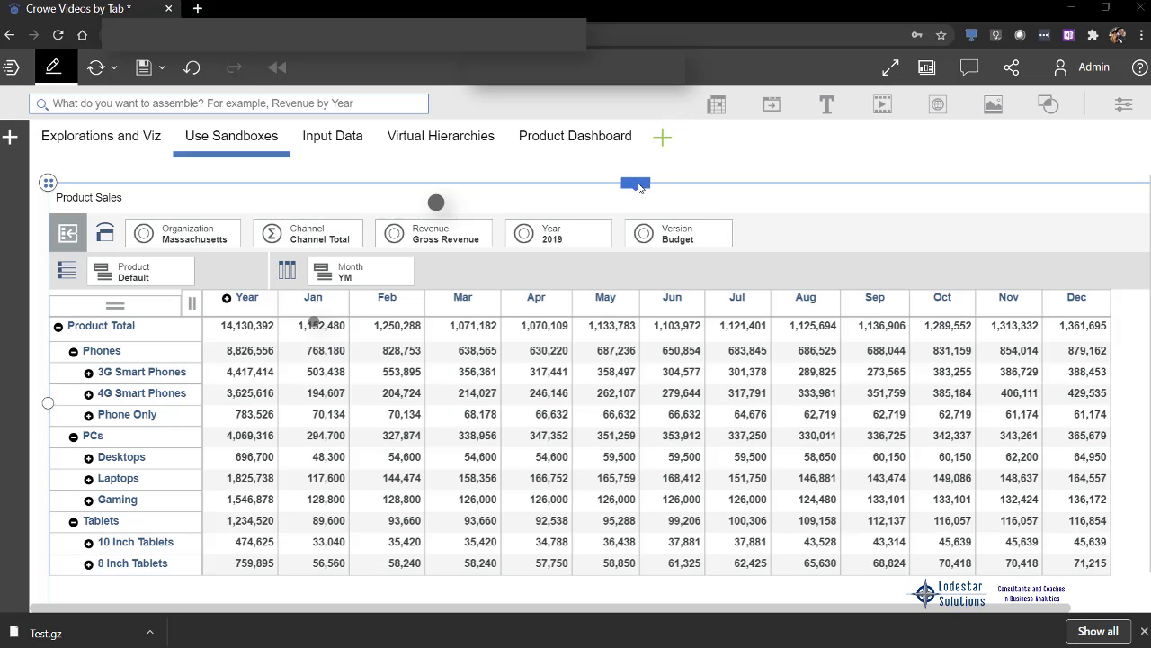
# Create a new sandbox named "2020 alt" from Base for the Product Sales view
pyautogui.click(639, 185)
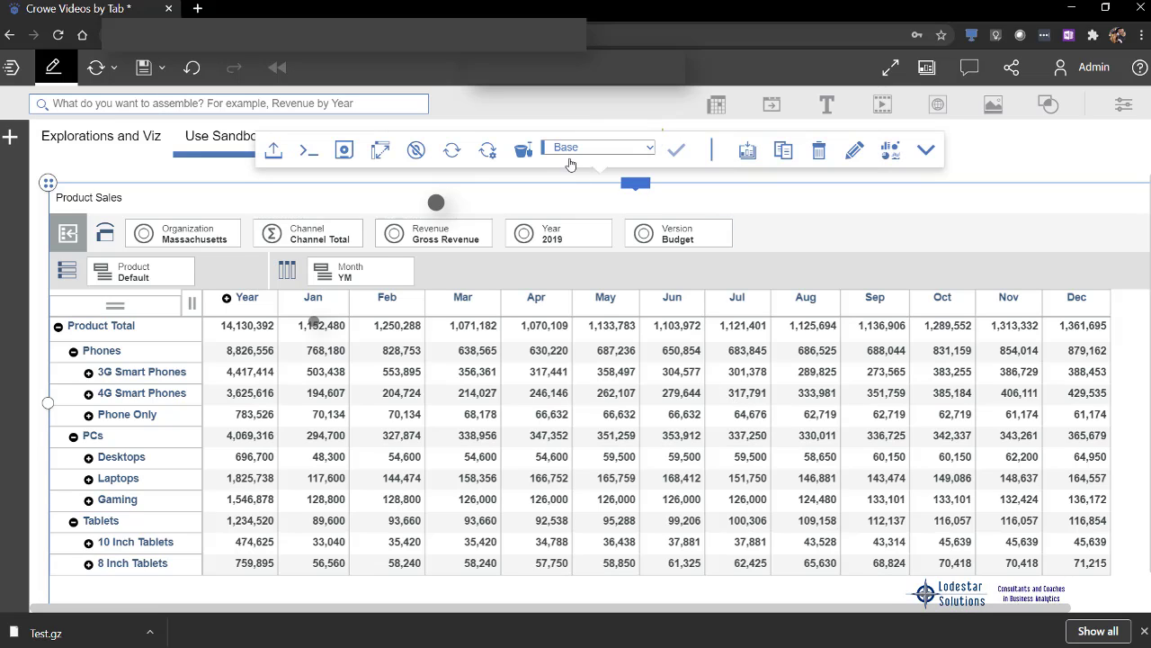
pyautogui.click(647, 151)
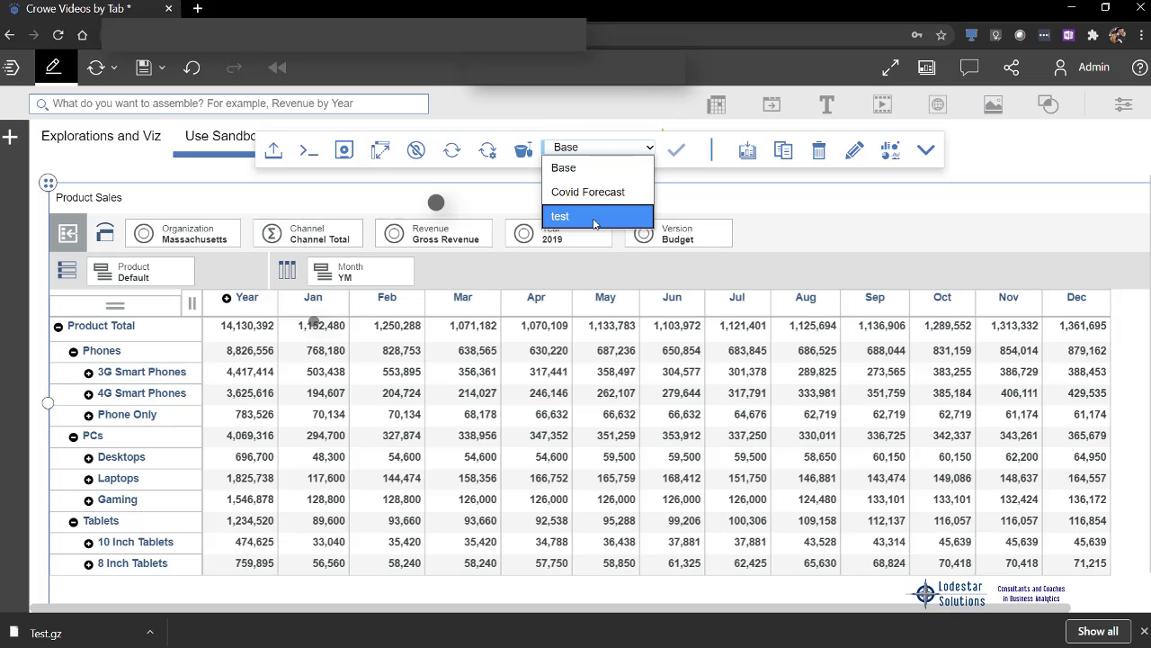
pyautogui.click(708, 195)
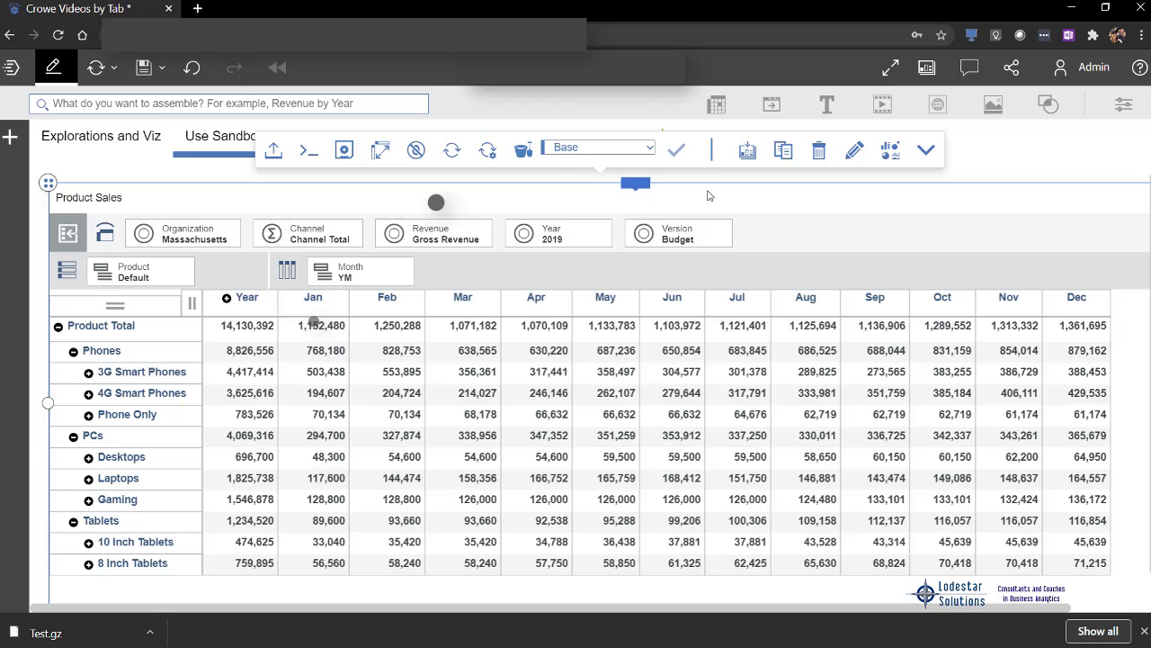
pyautogui.click(523, 155)
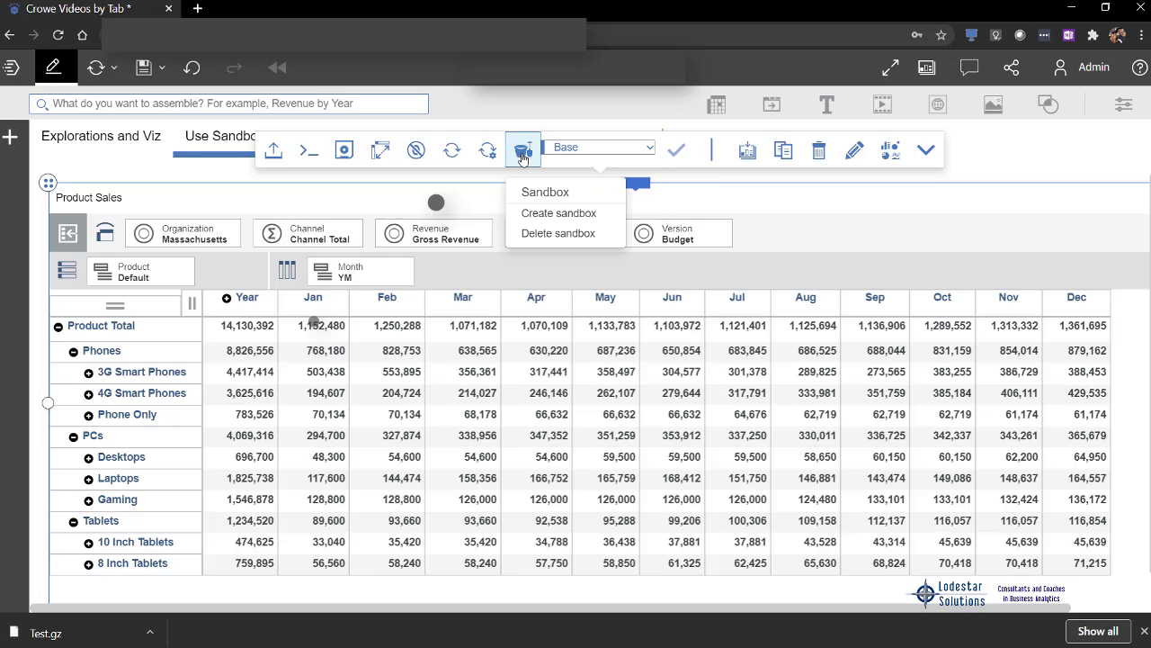
pyautogui.click(545, 214)
pyautogui.click(512, 329)
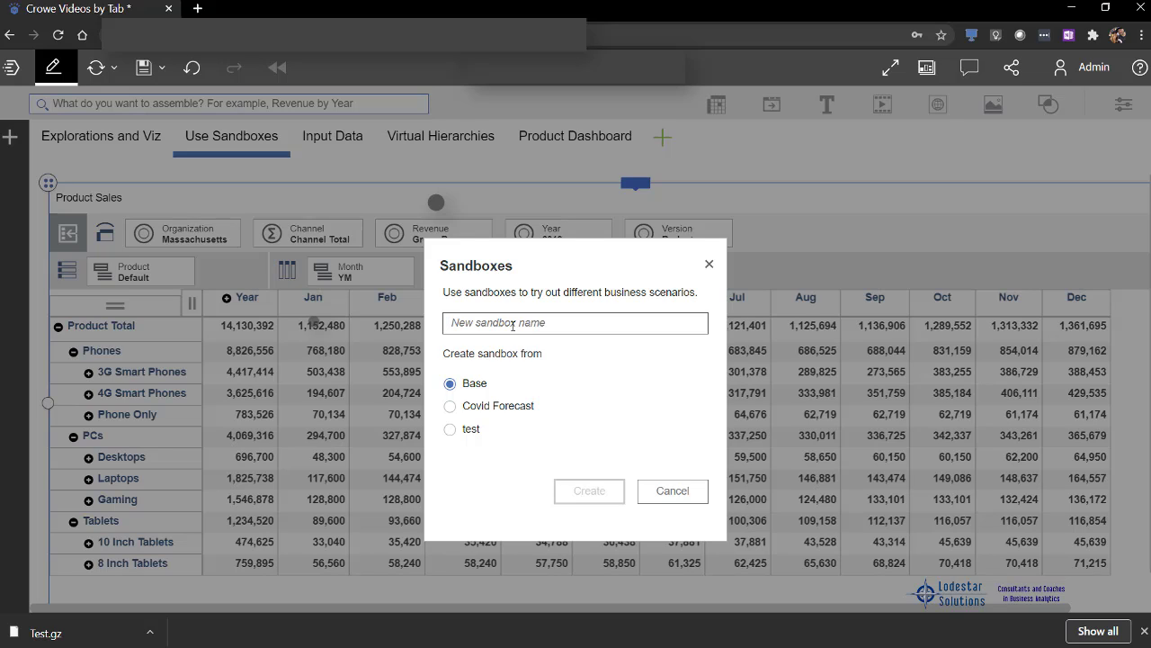
pyautogui.write('2020')
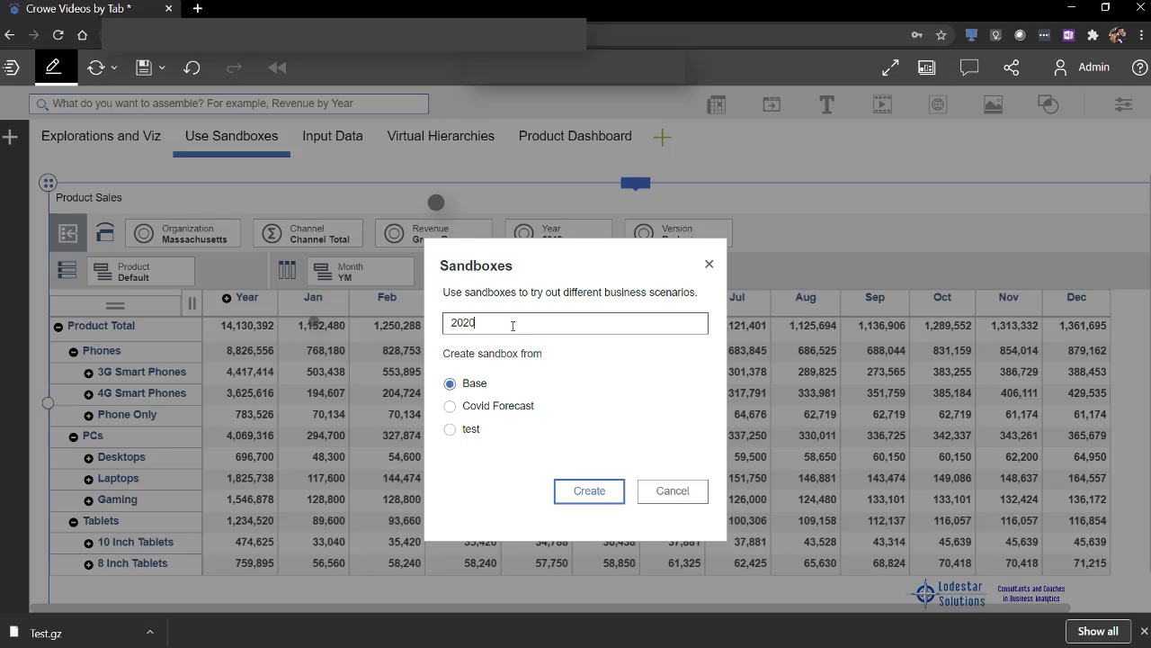
pyautogui.write(' alt')
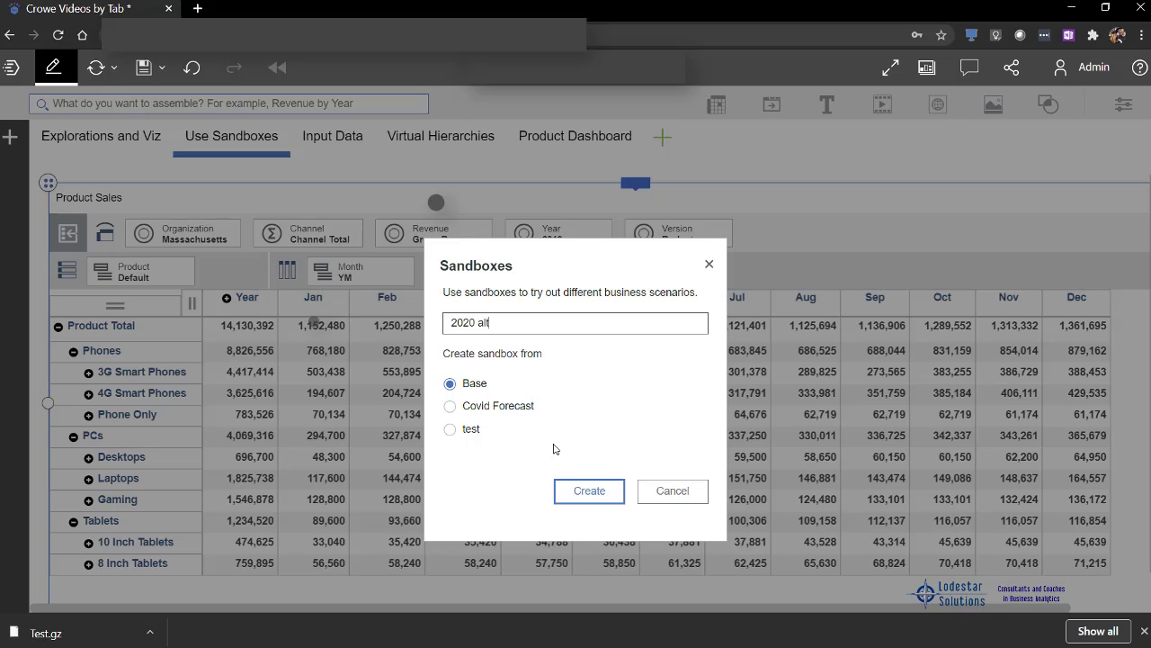
pyautogui.click(594, 496)
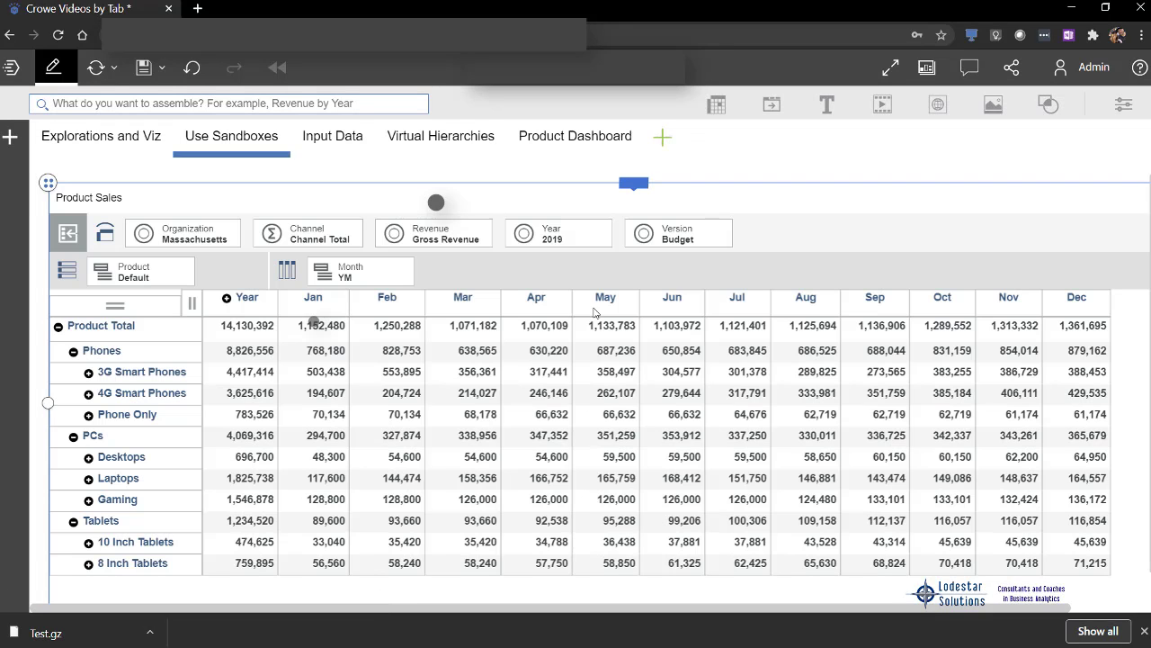
# Compare the Product Sales volumes between sandboxes by switching to Base and back to 2020 alt
pyautogui.click(642, 185)
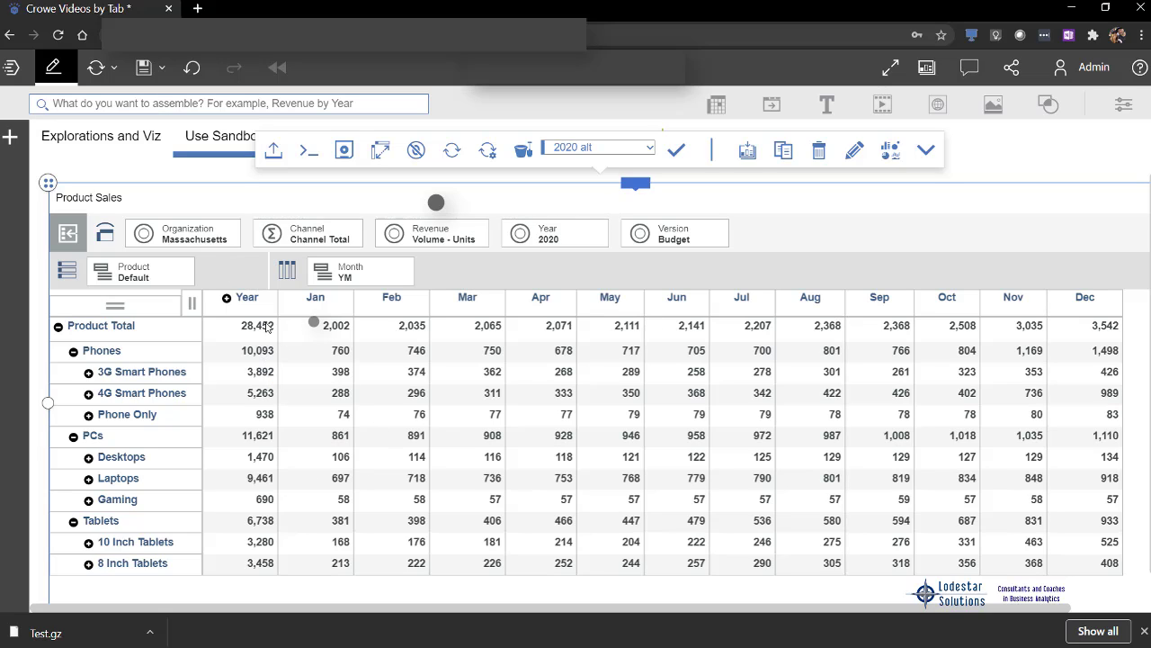
pyautogui.click(651, 145)
pyautogui.click(572, 169)
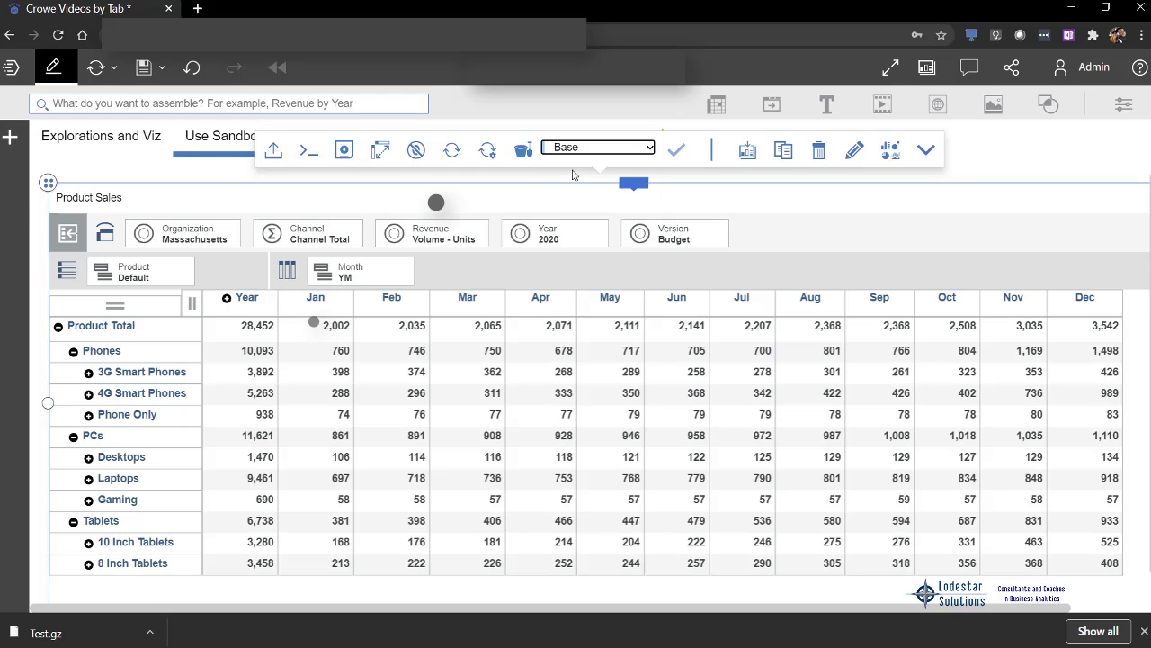
pyautogui.click(642, 147)
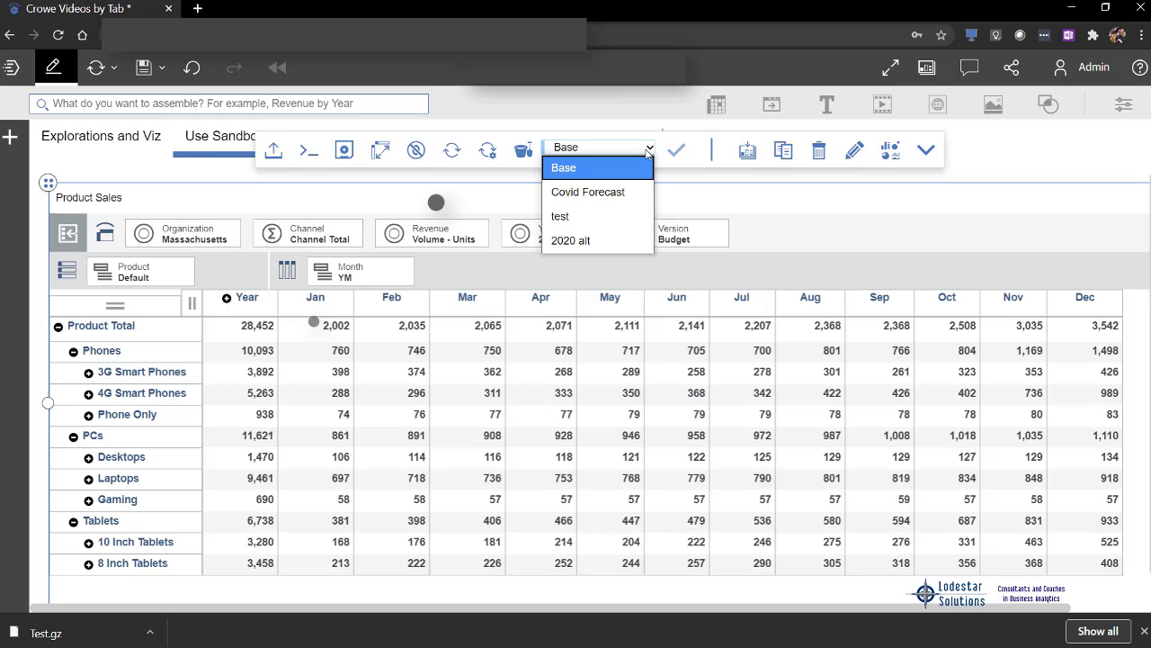
pyautogui.click(584, 241)
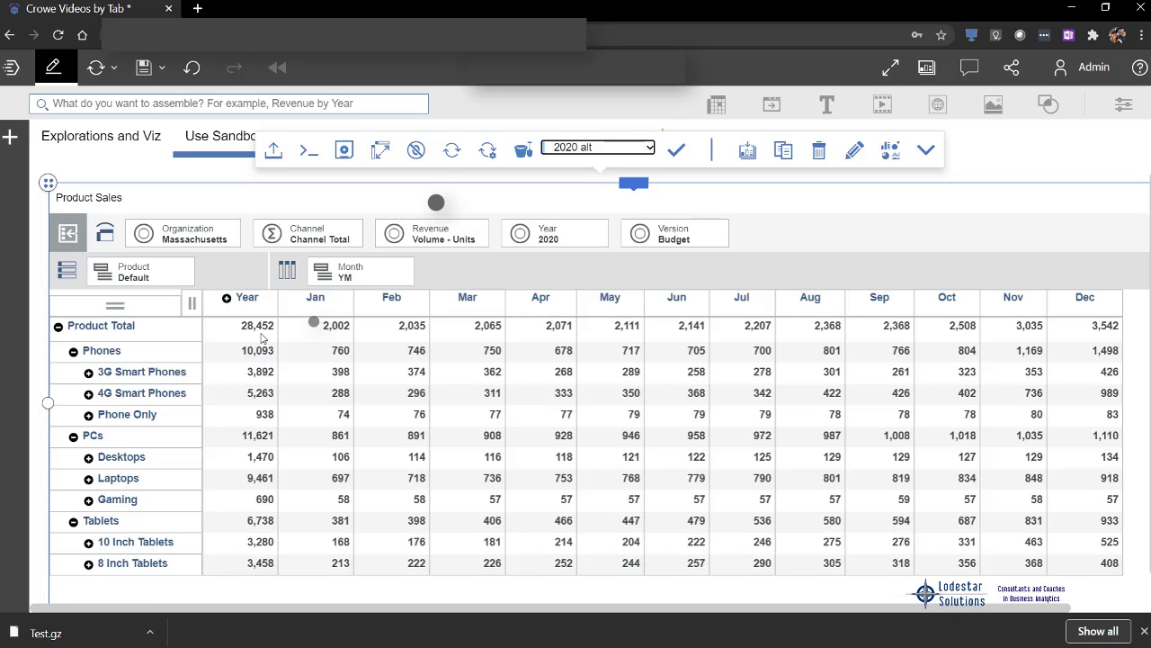
# Set the full-year Product Total volume to 35000 in the 2020 alt sandbox
pyautogui.click(262, 334)
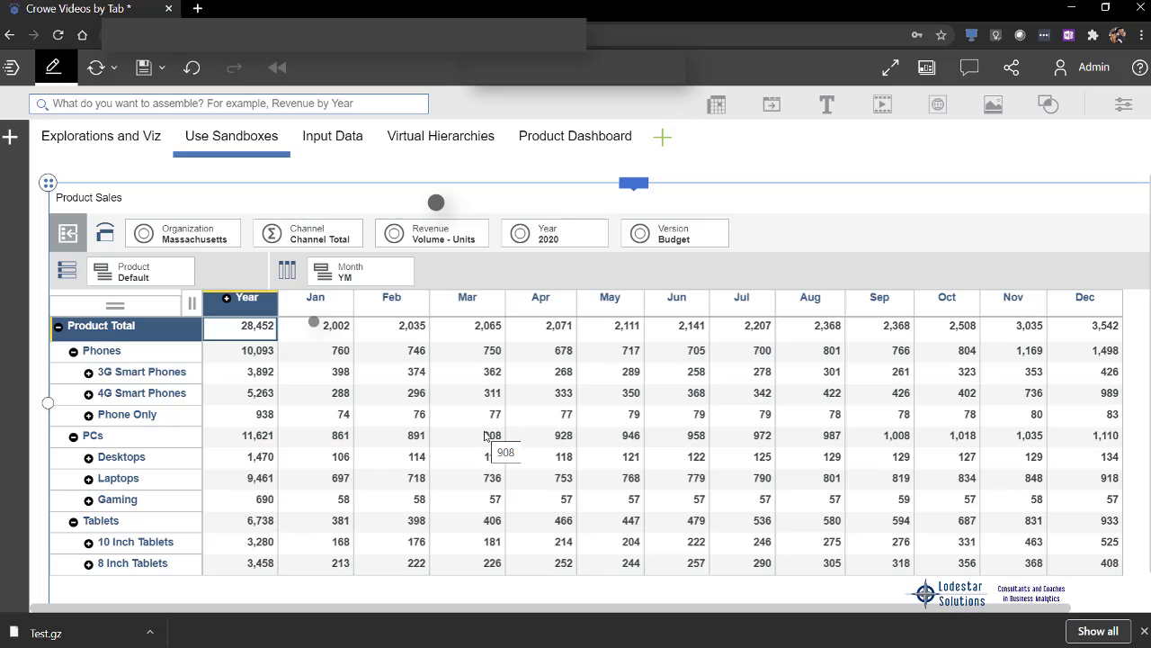
pyautogui.write('35000')
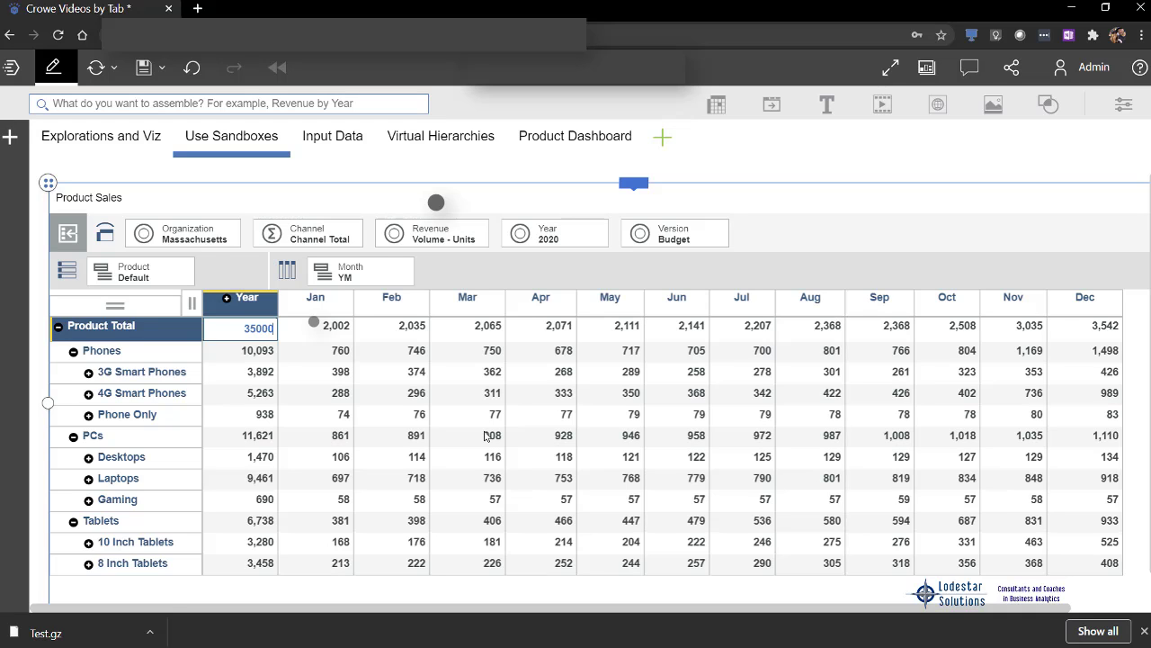
pyautogui.press('Return')
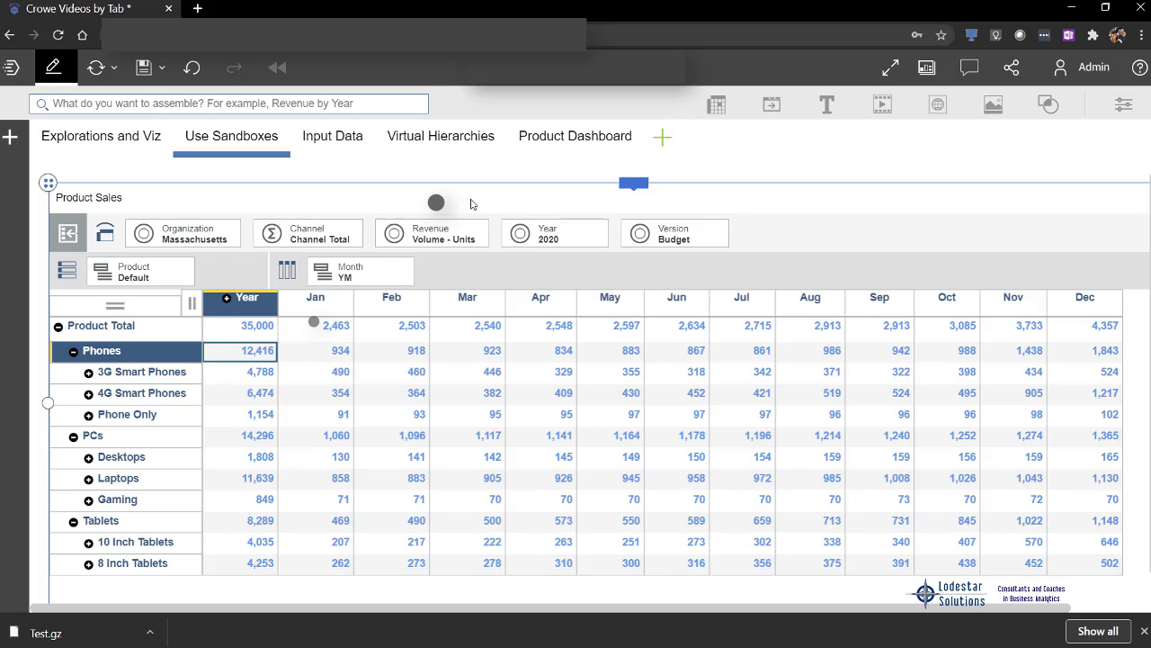
# Check the full-year Product Total in the Base sandbox against the edited value, and return to 2020 alt
pyautogui.click(640, 186)
pyautogui.click(645, 158)
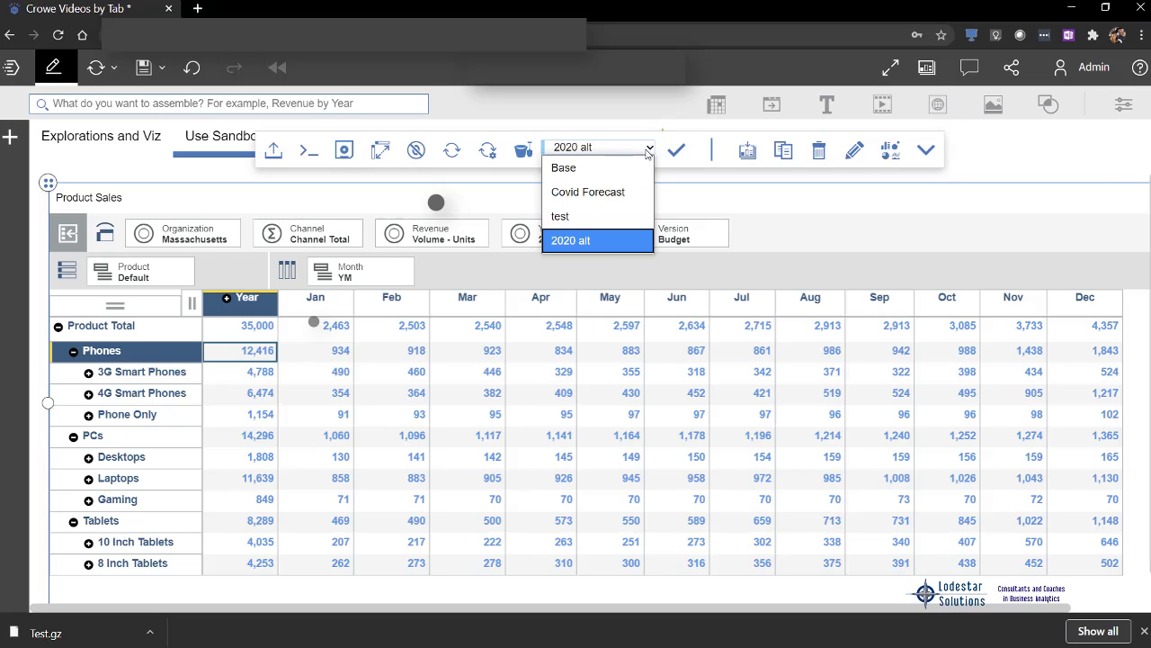
pyautogui.click(584, 167)
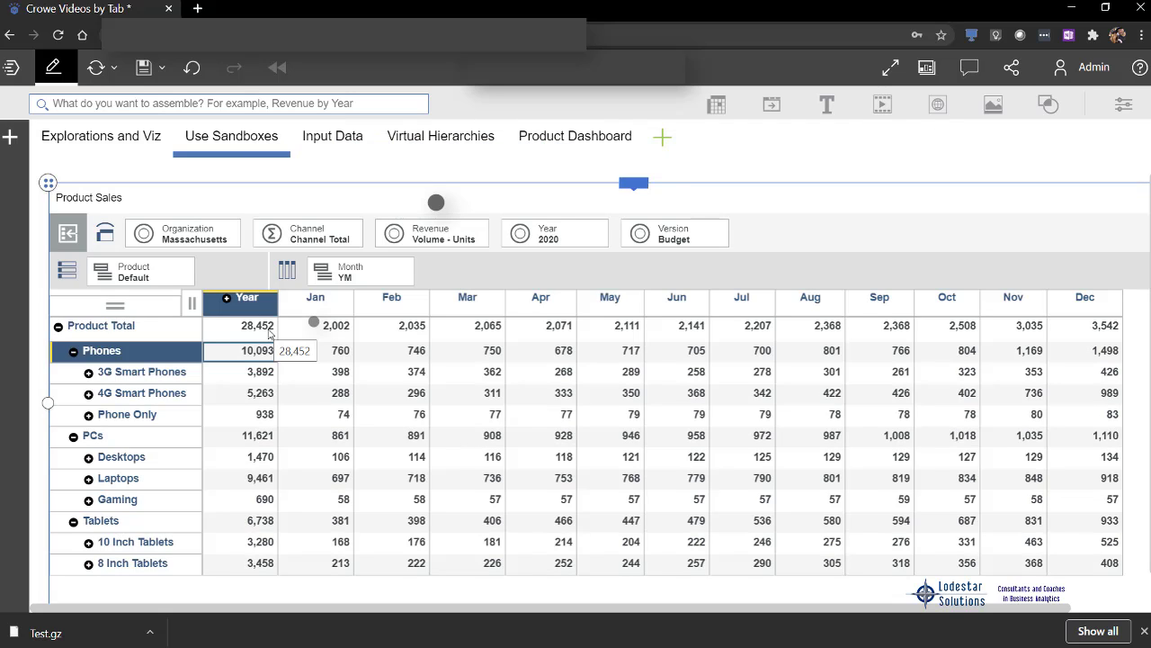
pyautogui.click(639, 184)
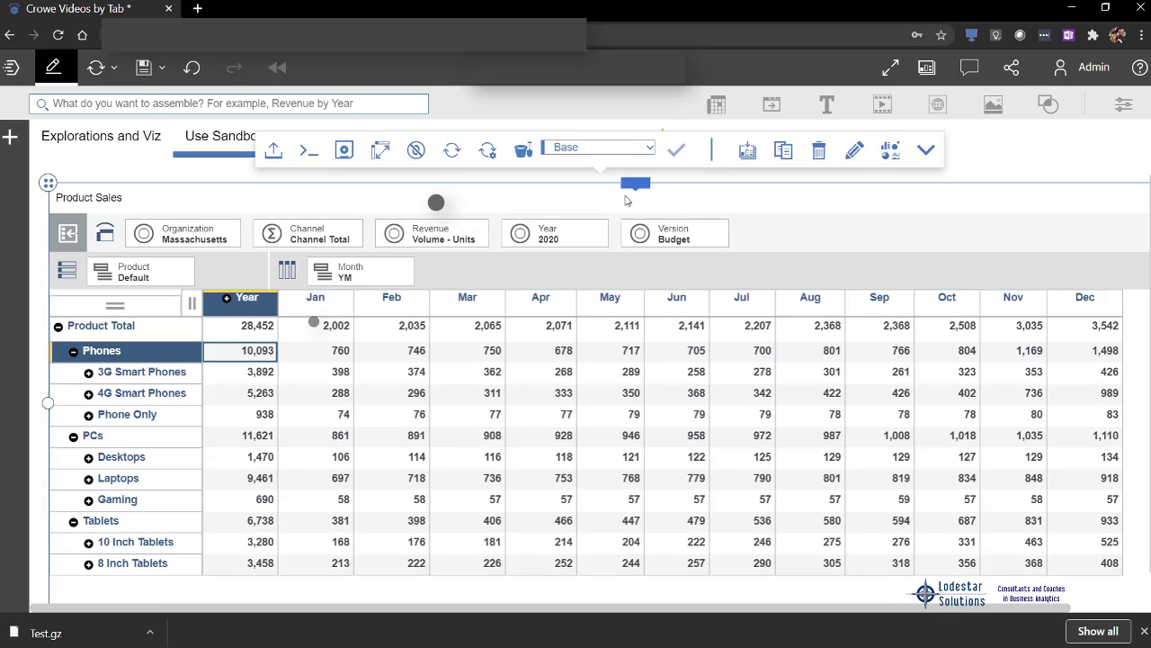
pyautogui.click(574, 151)
pyautogui.click(572, 241)
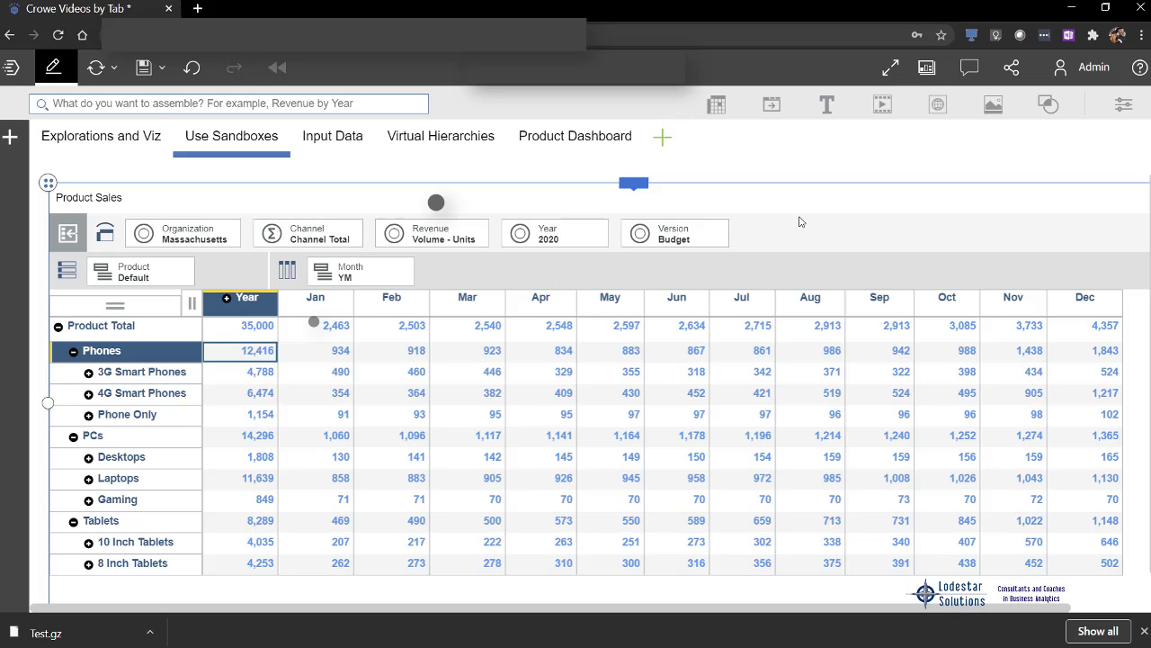
# Commit the 2020 alt sandbox data to Base and confirm the commit
pyautogui.moveTo(633, 186)
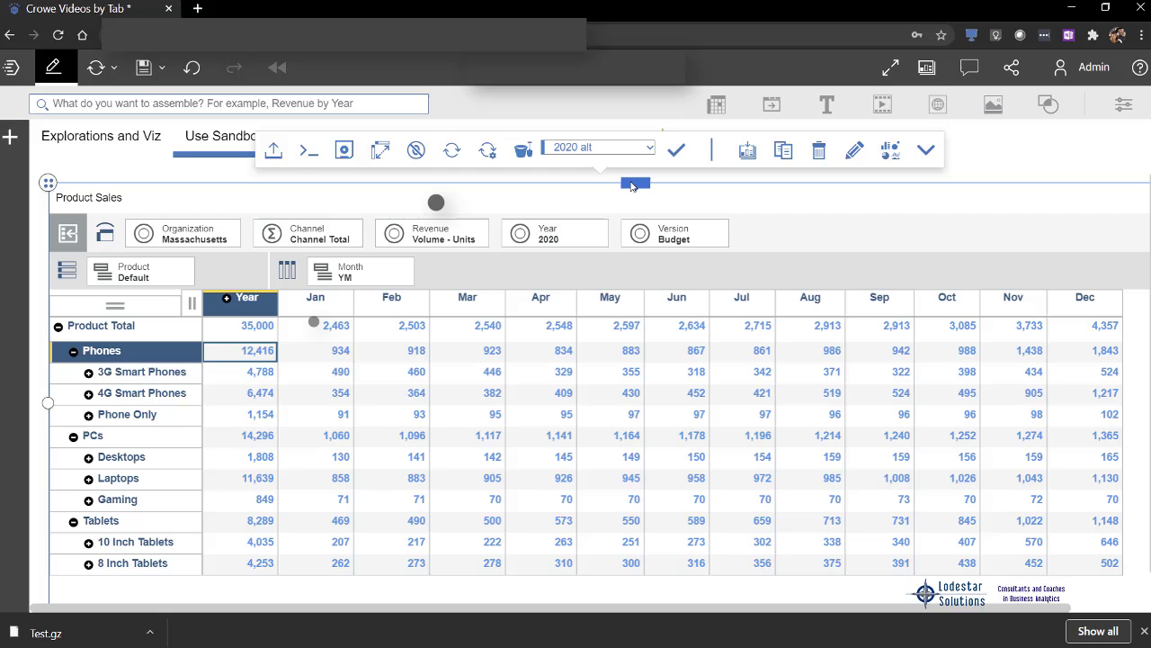
pyautogui.click(676, 150)
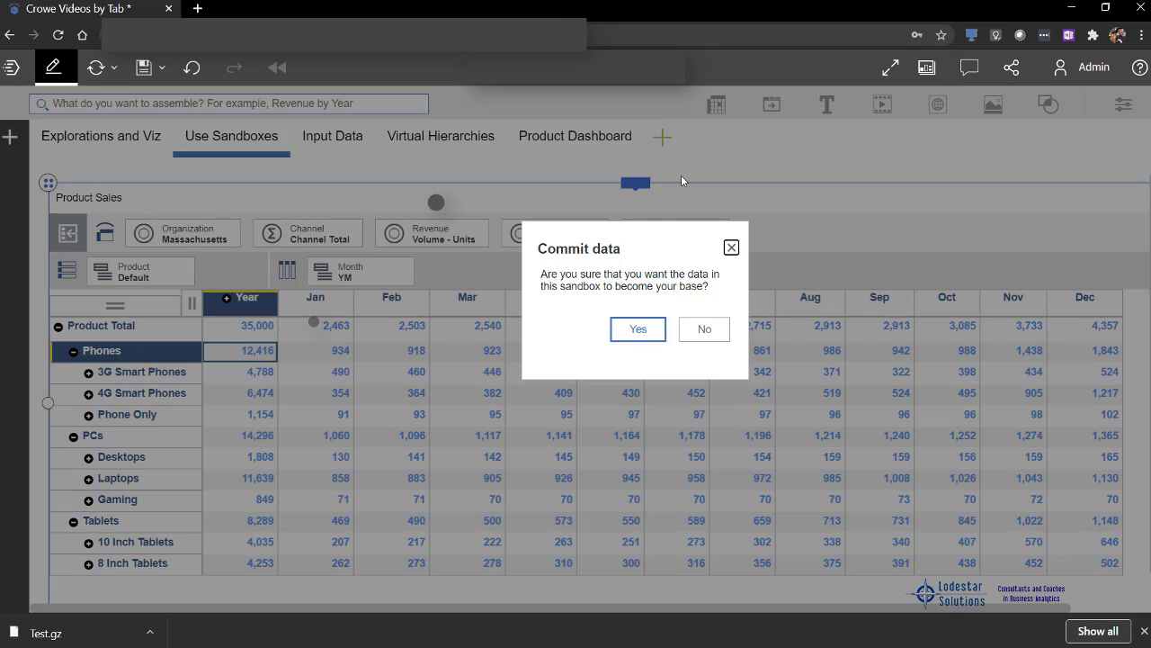
pyautogui.click(637, 329)
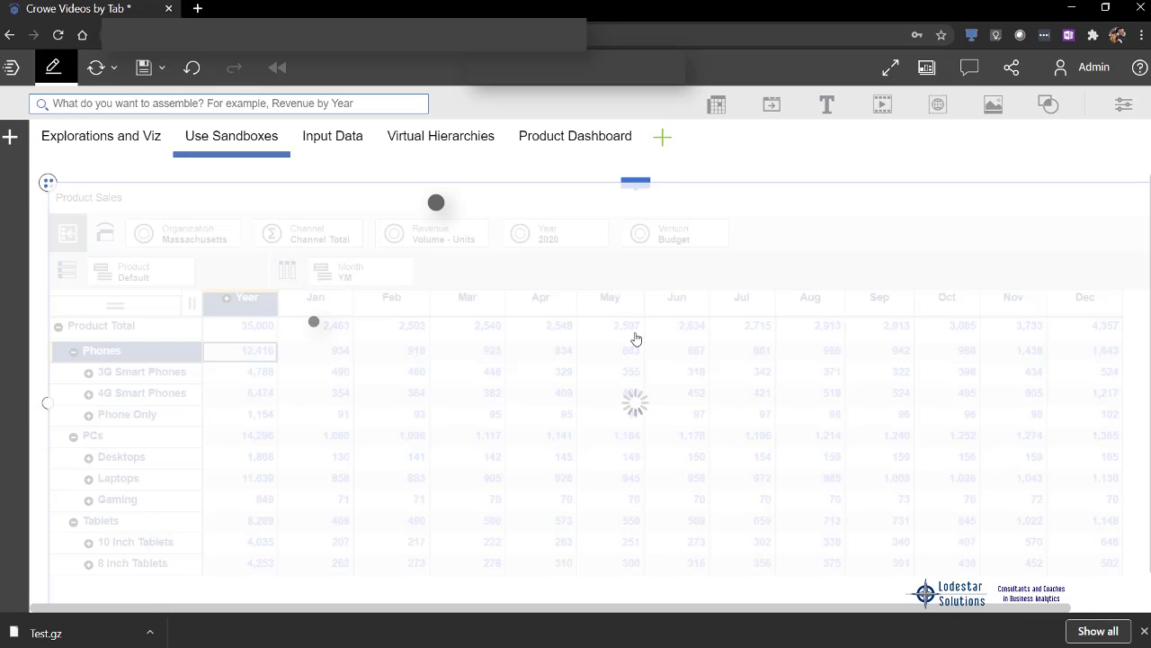
# Switch the Product Sales view to the Base sandbox and reopen the list of available sandboxes
pyautogui.click(641, 184)
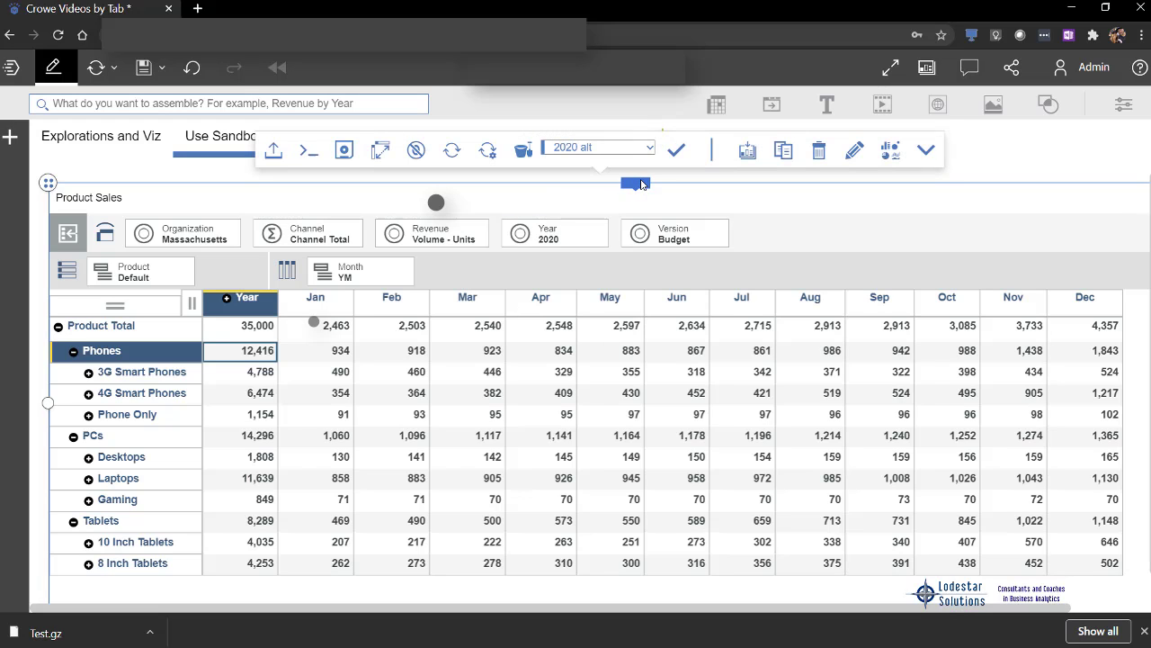
pyautogui.click(649, 147)
pyautogui.click(584, 169)
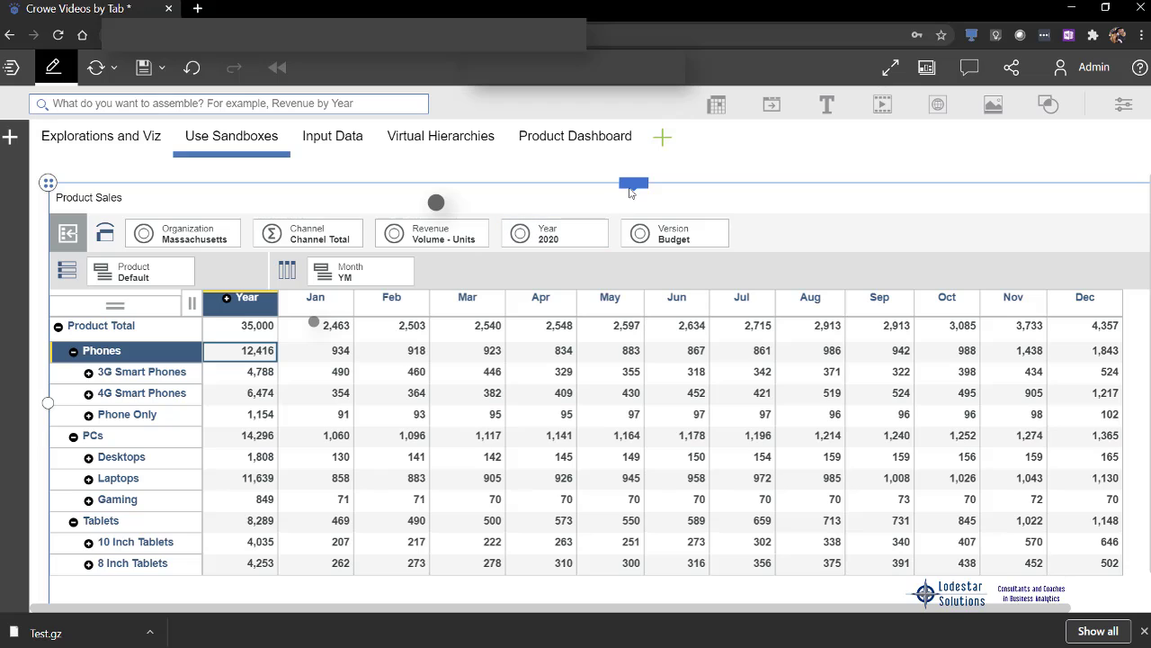
pyautogui.click(635, 184)
pyautogui.click(652, 146)
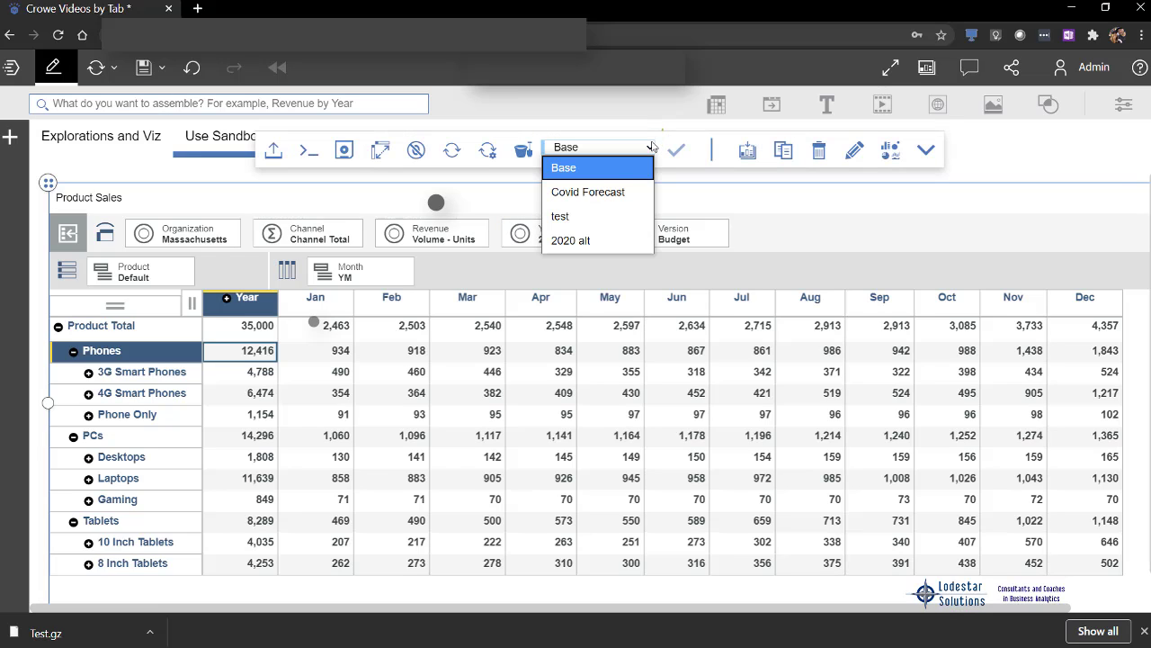